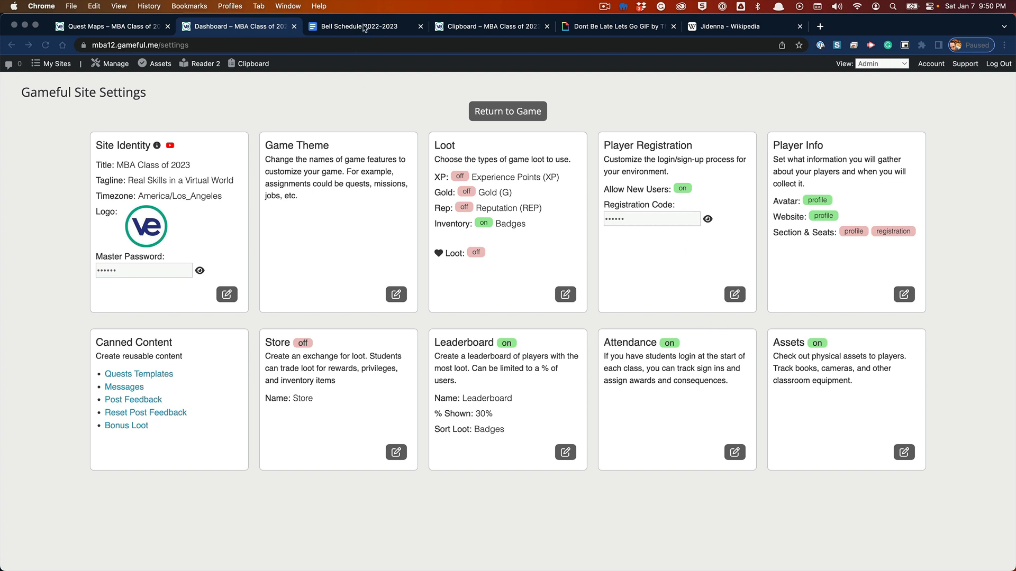
- Consult the Bell Schedule 2022-2023 document and open the section list in the Player Info settings
{"action": "left_click", "coordinate": [359, 26]}
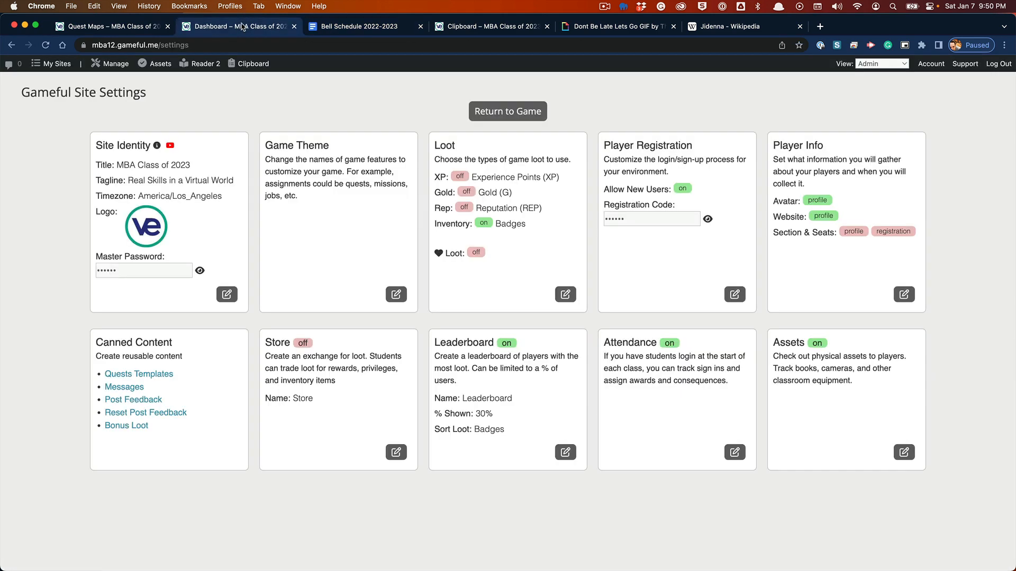
{"action": "left_click", "coordinate": [236, 26]}
{"action": "left_click", "coordinate": [904, 295]}
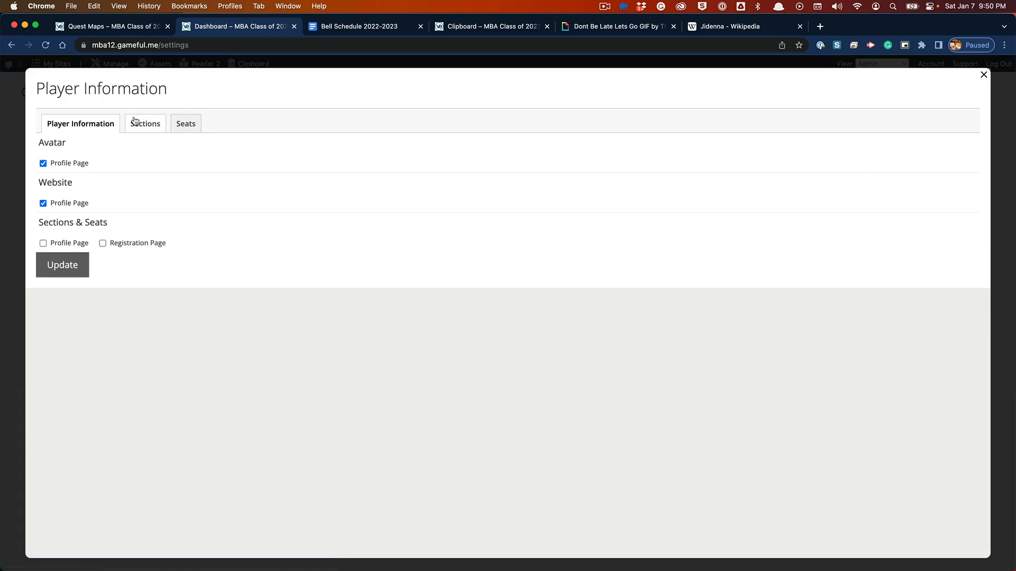
{"action": "left_click", "coordinate": [143, 125]}
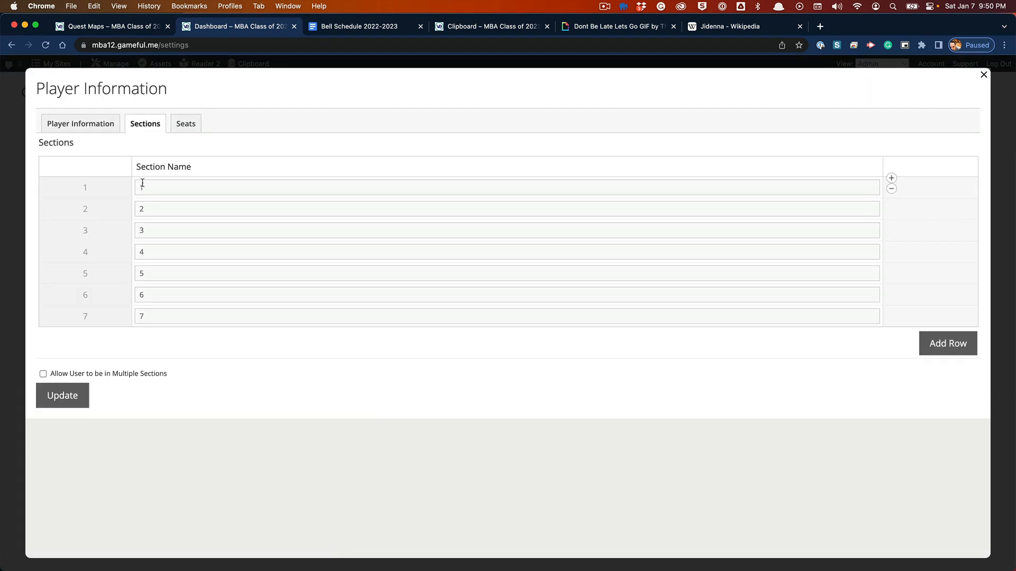
- Add a section row named 8, remove it again, and update the player information
{"action": "left_click", "coordinate": [956, 343]}
{"action": "left_click", "coordinate": [245, 338]}
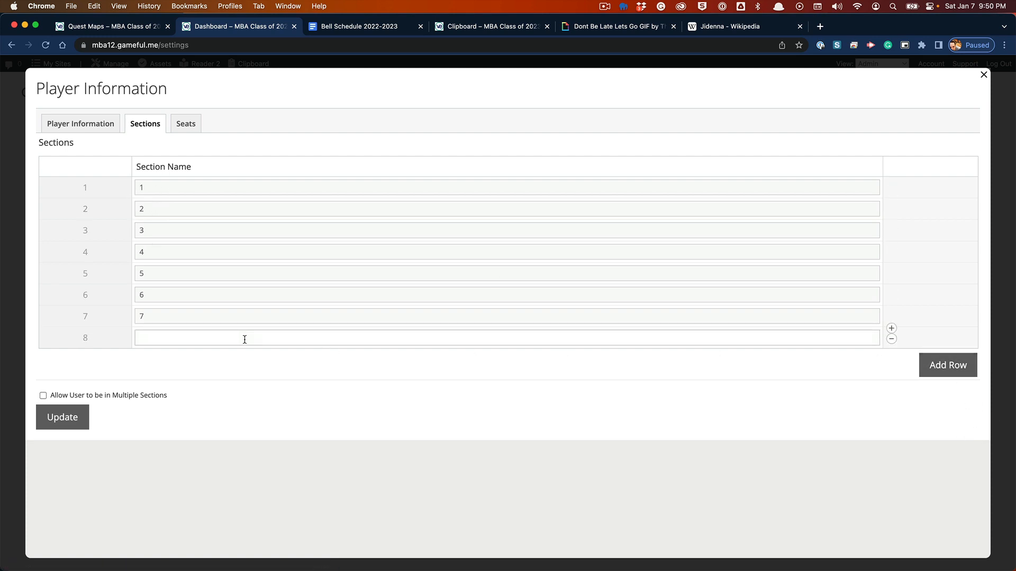
{"action": "type", "text": "8"}
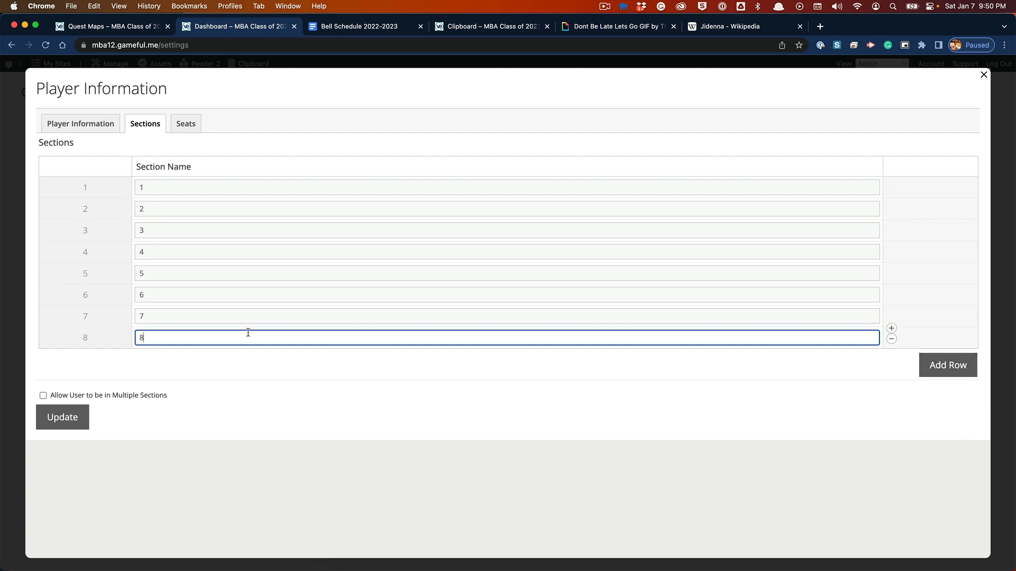
{"action": "left_click", "coordinate": [892, 339]}
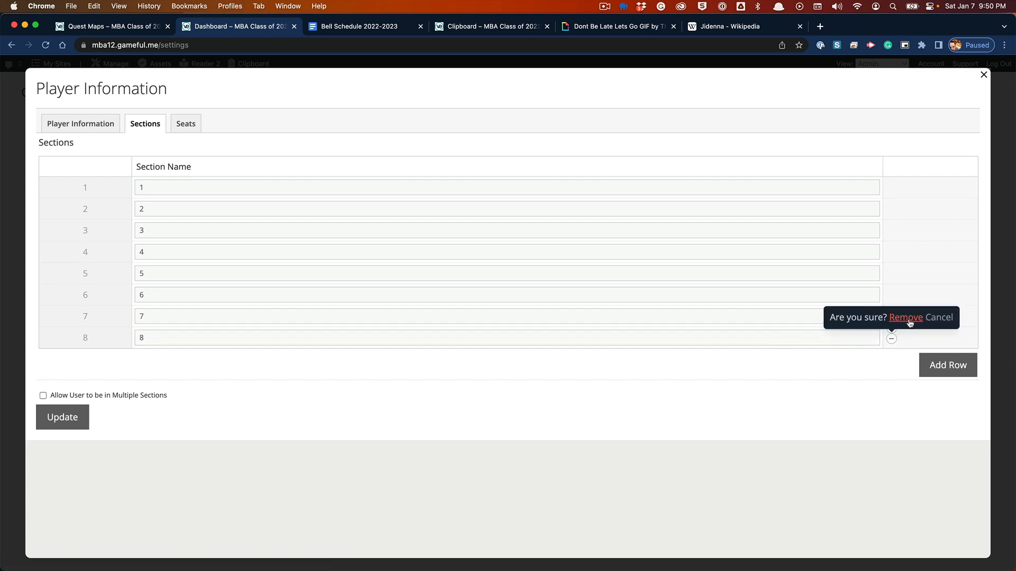
{"action": "left_click", "coordinate": [905, 319]}
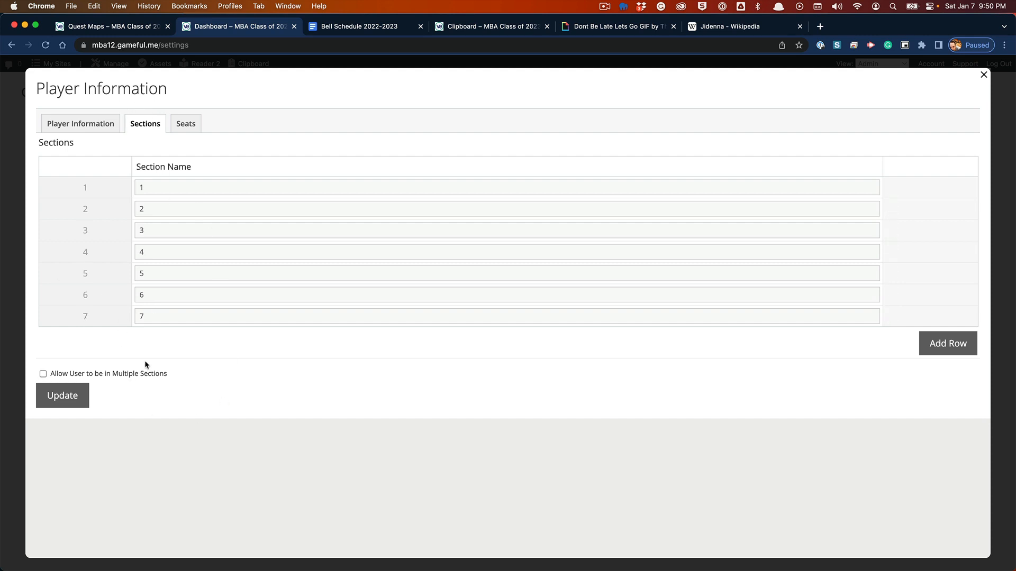
{"action": "left_click", "coordinate": [72, 398]}
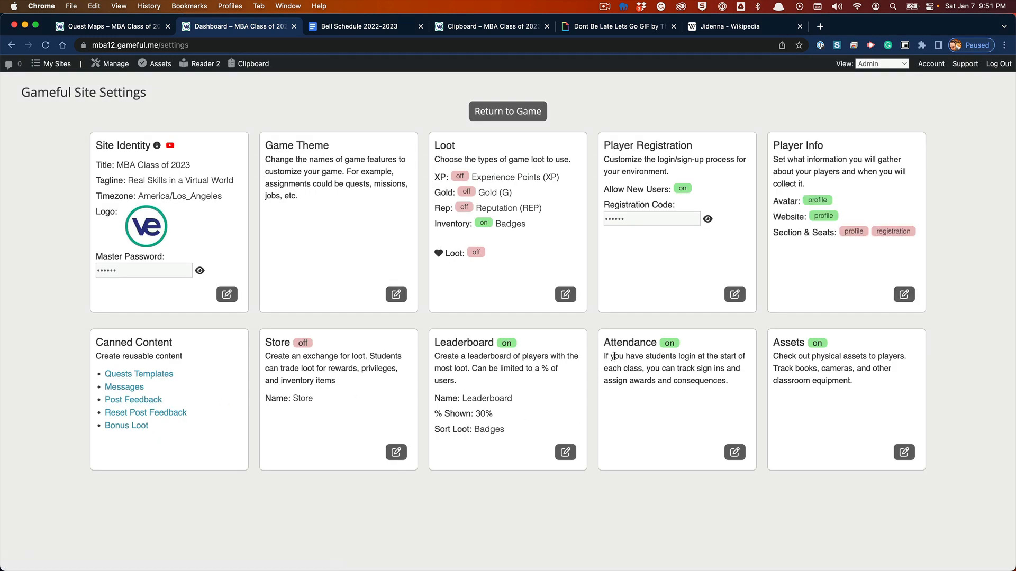
- Open the Attendance settings and clear the start date, leaving the end date empty
{"action": "left_click", "coordinate": [735, 452]}
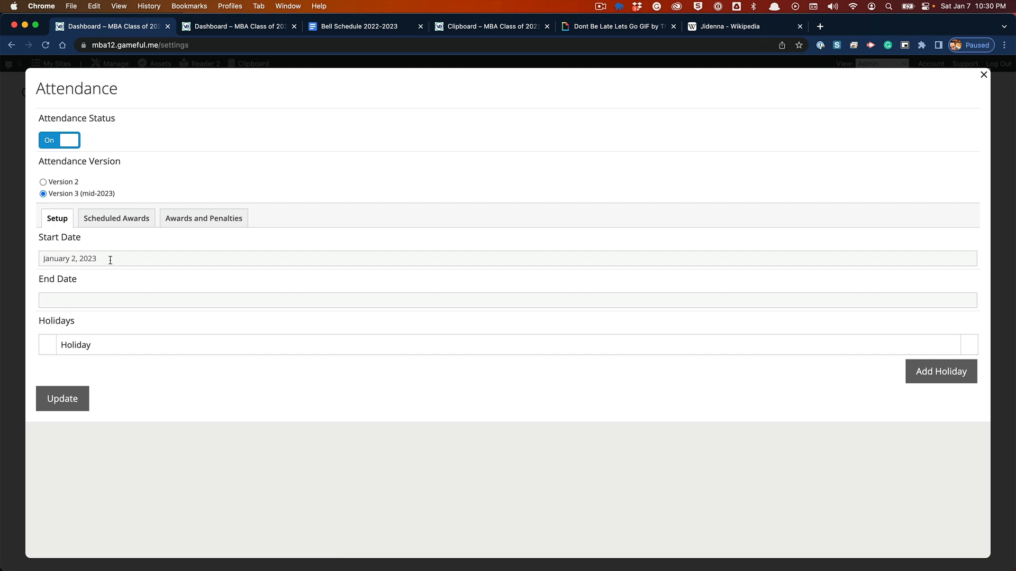
{"action": "left_click", "coordinate": [72, 258]}
{"action": "key", "text": "BackSpace"}
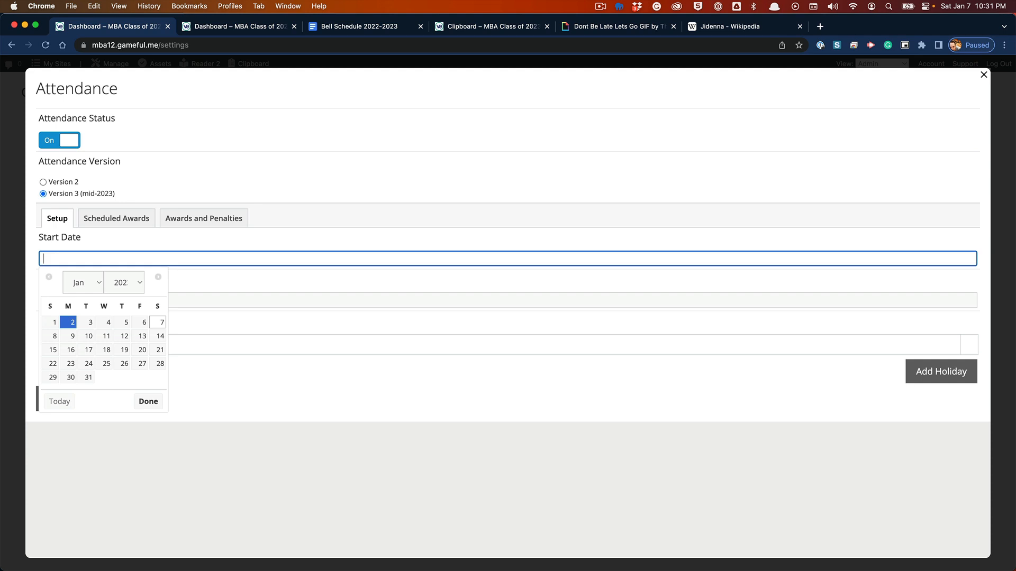
{"action": "left_click", "coordinate": [233, 299]}
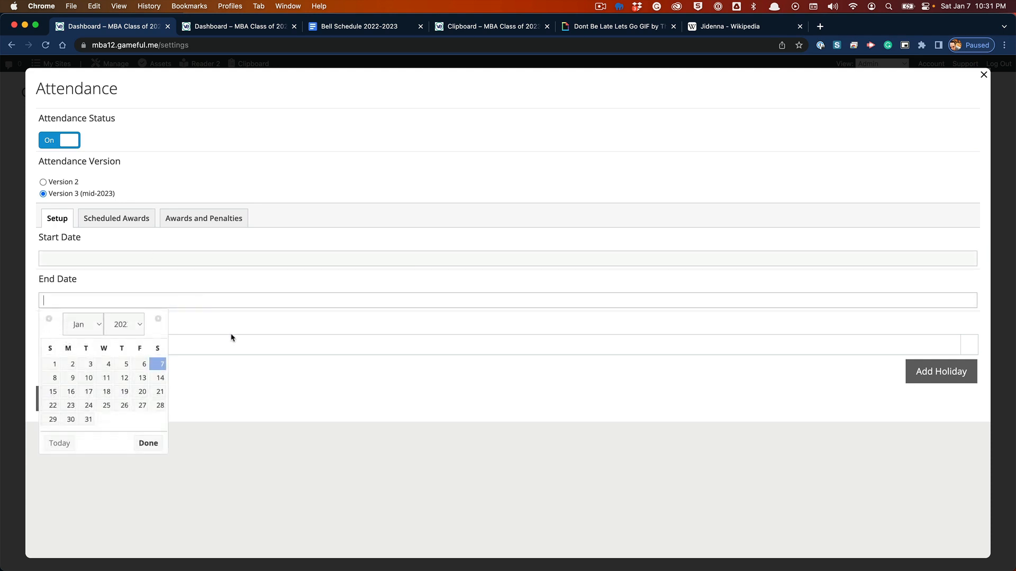
{"action": "left_click", "coordinate": [220, 351]}
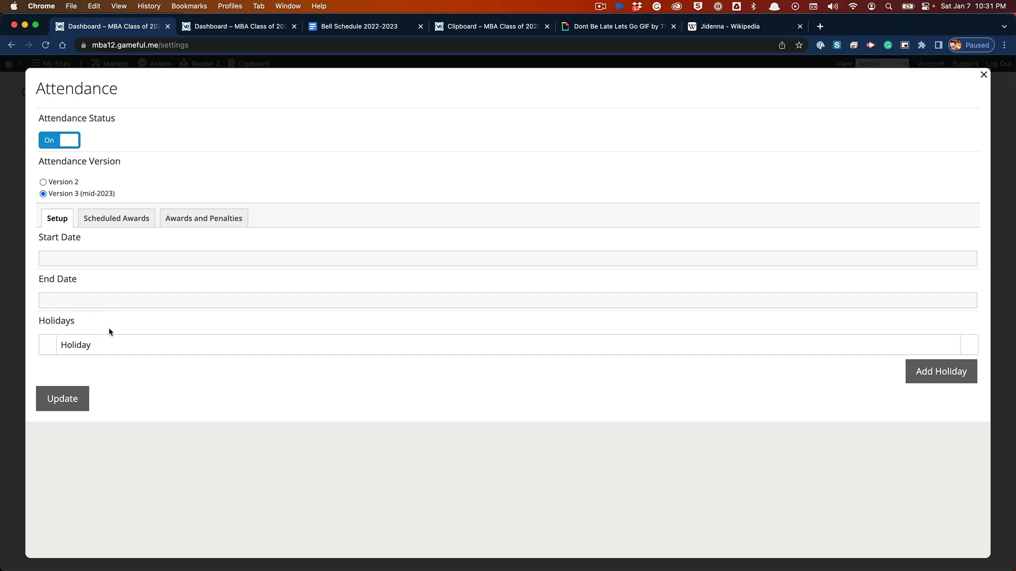
- Compare the scheduled awards with the Bell Schedule document and examine the REGULAR schedule's class periods
{"action": "left_click", "coordinate": [119, 225]}
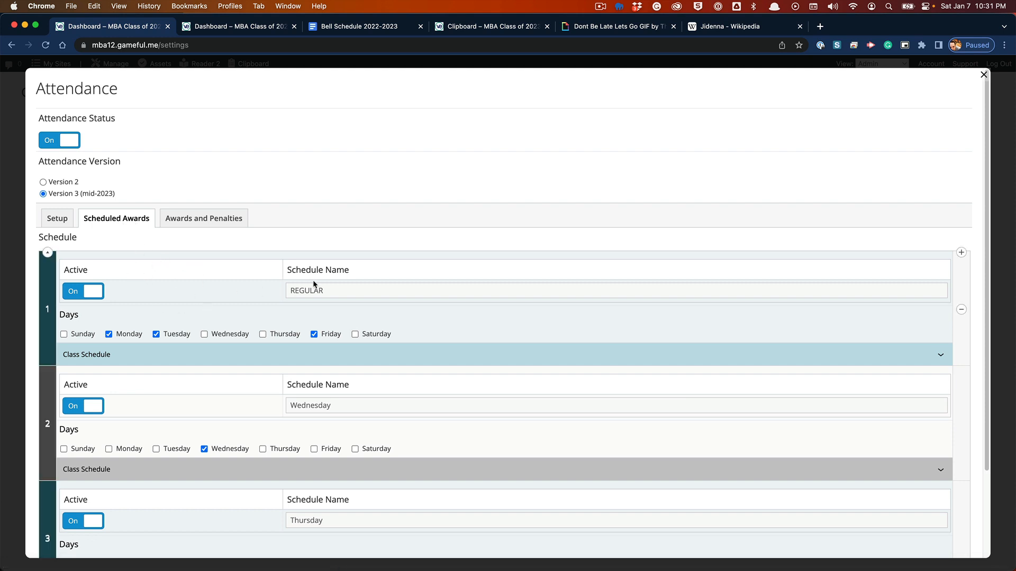
{"action": "left_click", "coordinate": [345, 29]}
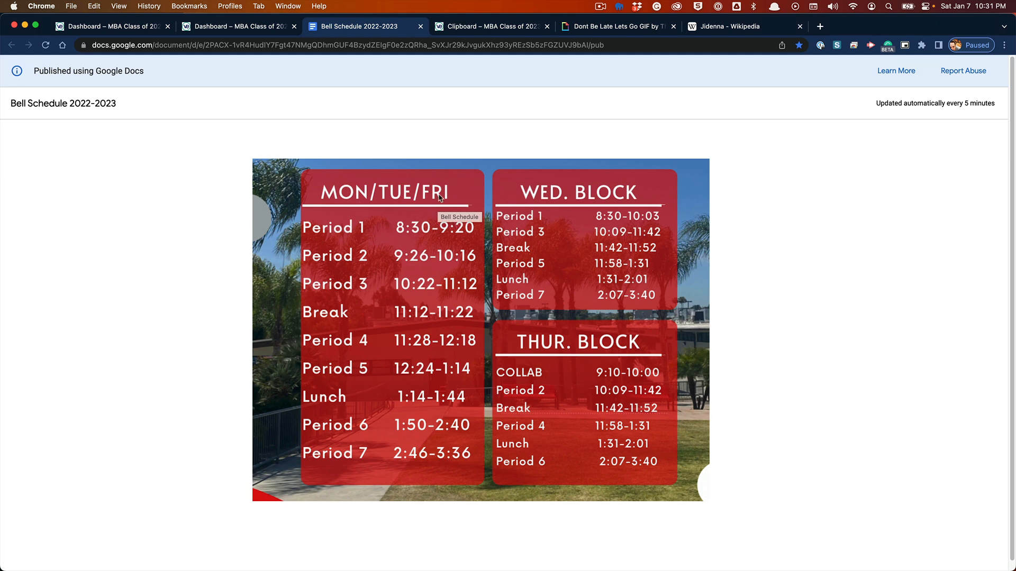
{"action": "left_click", "coordinate": [98, 27]}
{"action": "scroll", "coordinate": [215, 356], "scroll_direction": "down", "scroll_amount": 2}
{"action": "scroll", "coordinate": [217, 356], "scroll_direction": "down", "scroll_amount": 2}
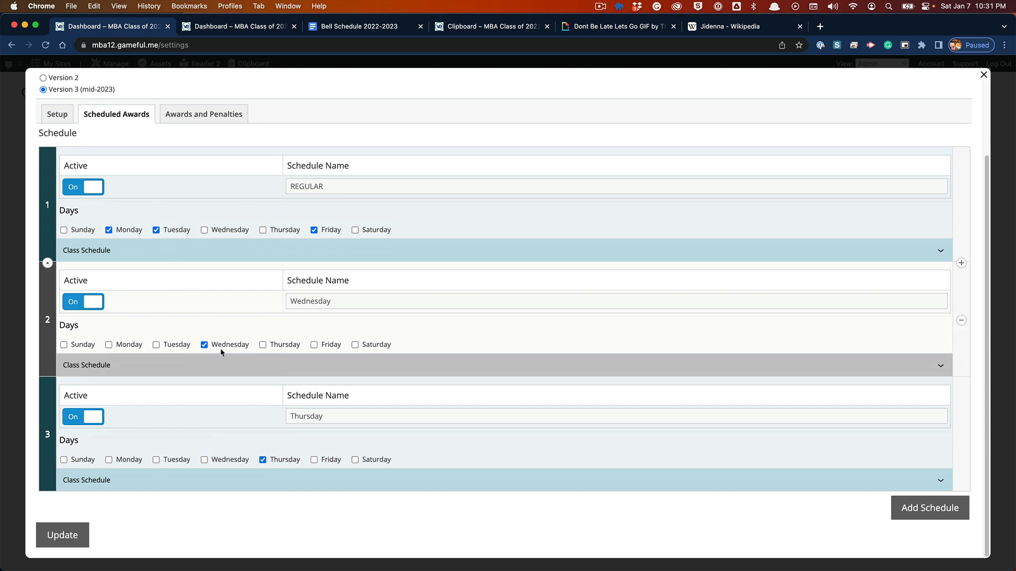
{"action": "left_click", "coordinate": [193, 252]}
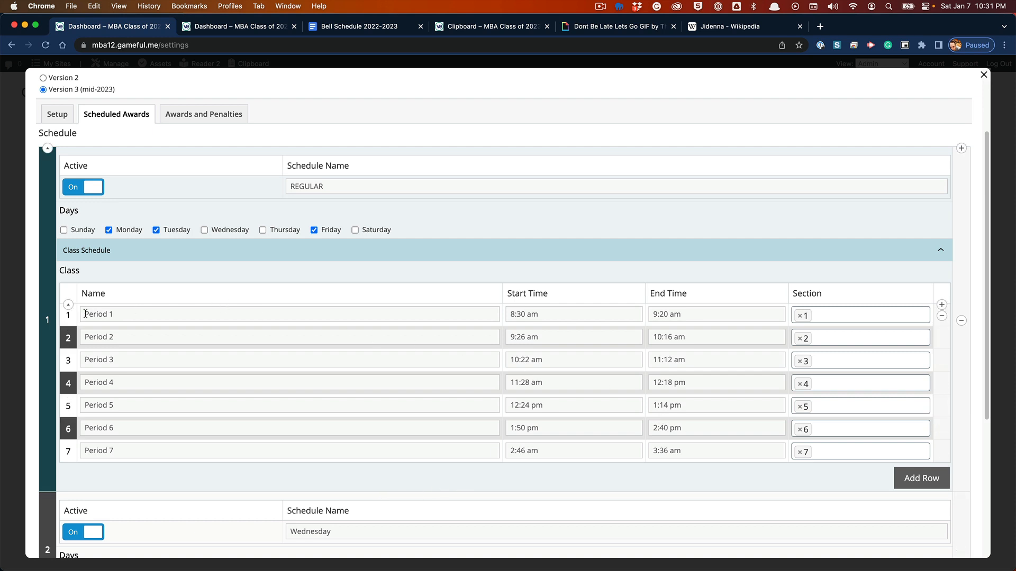
{"action": "left_click_drag", "start_coordinate": [83, 314], "coordinate": [137, 312]}
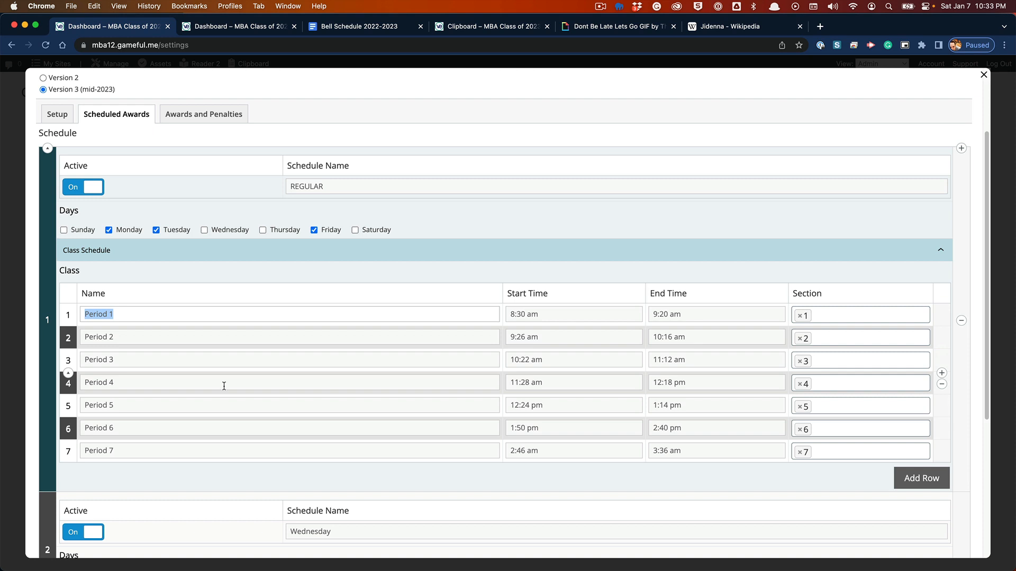
- Add an active fourth attendance schedule named Assembly that applies on Monday
{"action": "scroll", "coordinate": [223, 385], "scroll_direction": "down", "scroll_amount": 1}
{"action": "scroll", "coordinate": [276, 340], "scroll_direction": "down", "scroll_amount": 4}
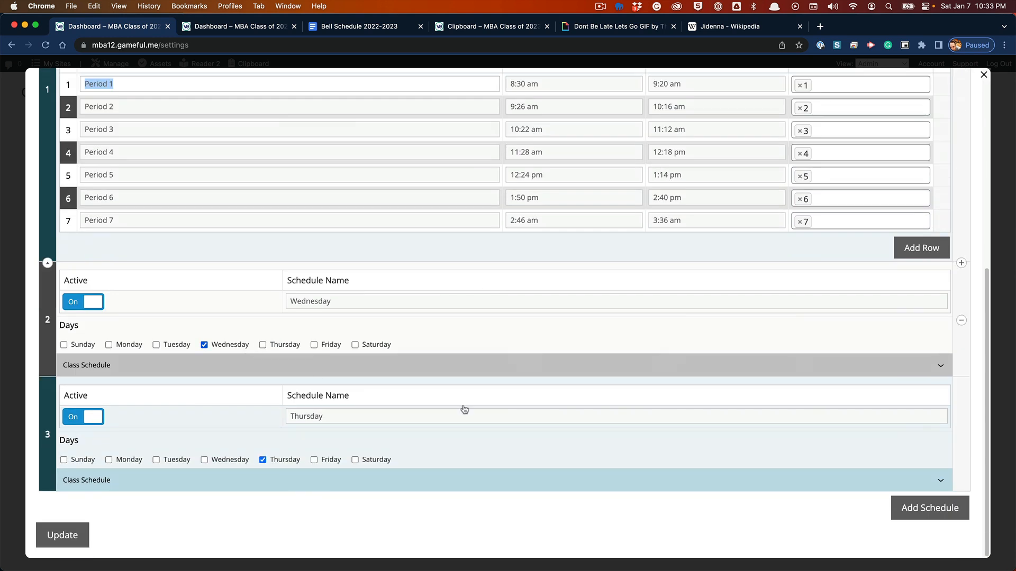
{"action": "left_click", "coordinate": [926, 509]}
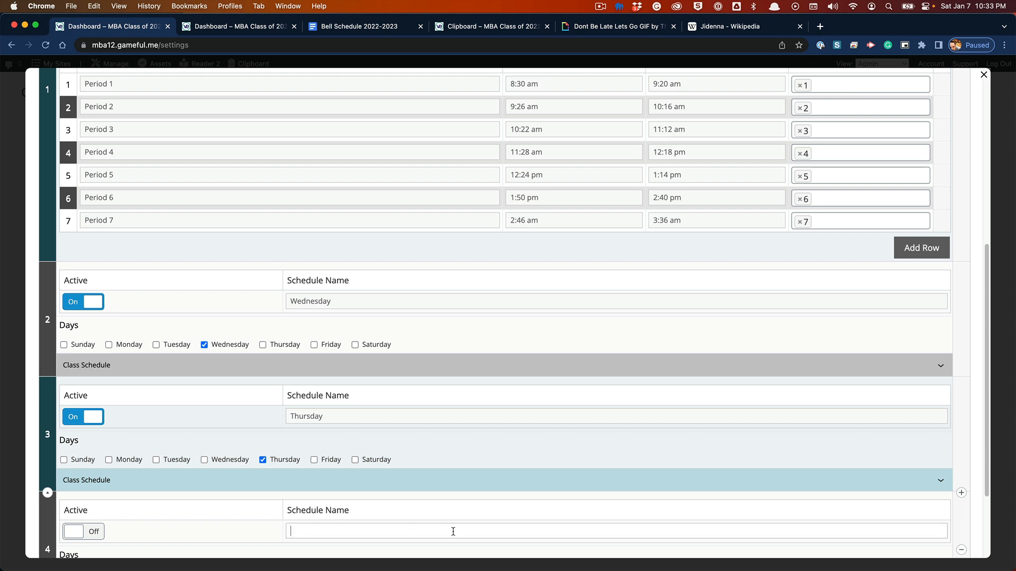
{"action": "scroll", "coordinate": [188, 516], "scroll_direction": "down", "scroll_amount": 3}
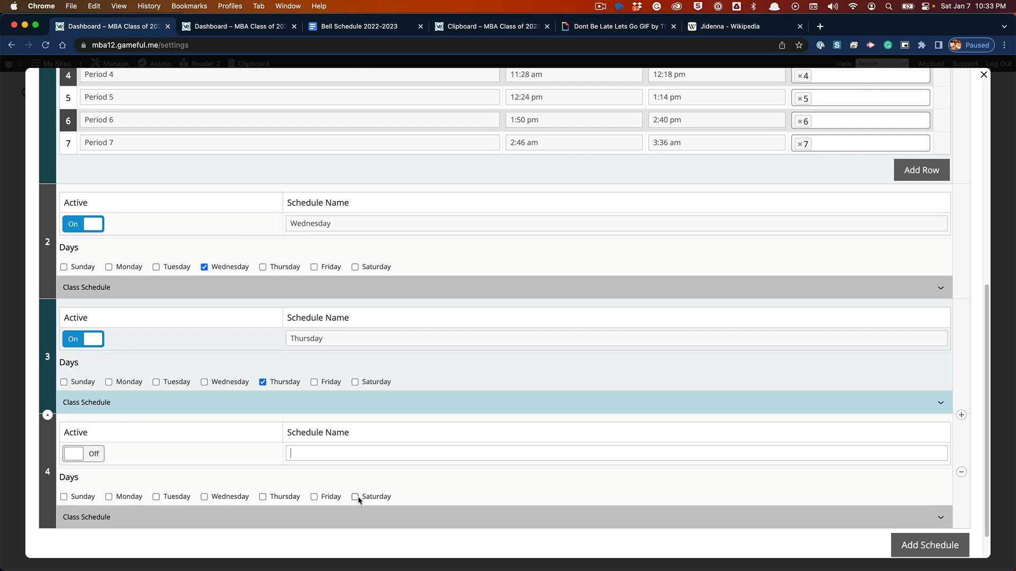
{"action": "scroll", "coordinate": [238, 484], "scroll_direction": "up", "scroll_amount": 2}
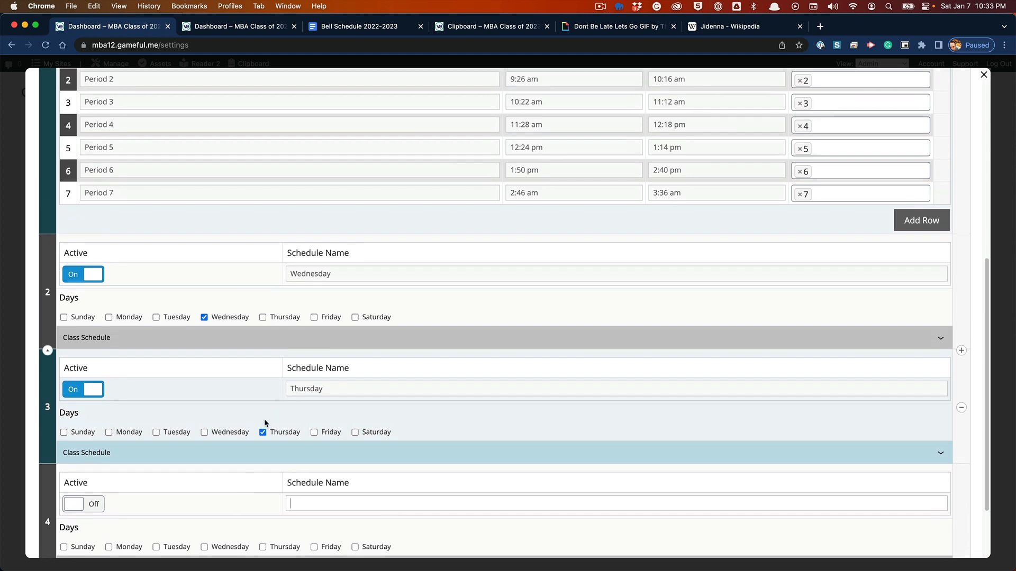
{"action": "scroll", "coordinate": [228, 472], "scroll_direction": "down", "scroll_amount": 1}
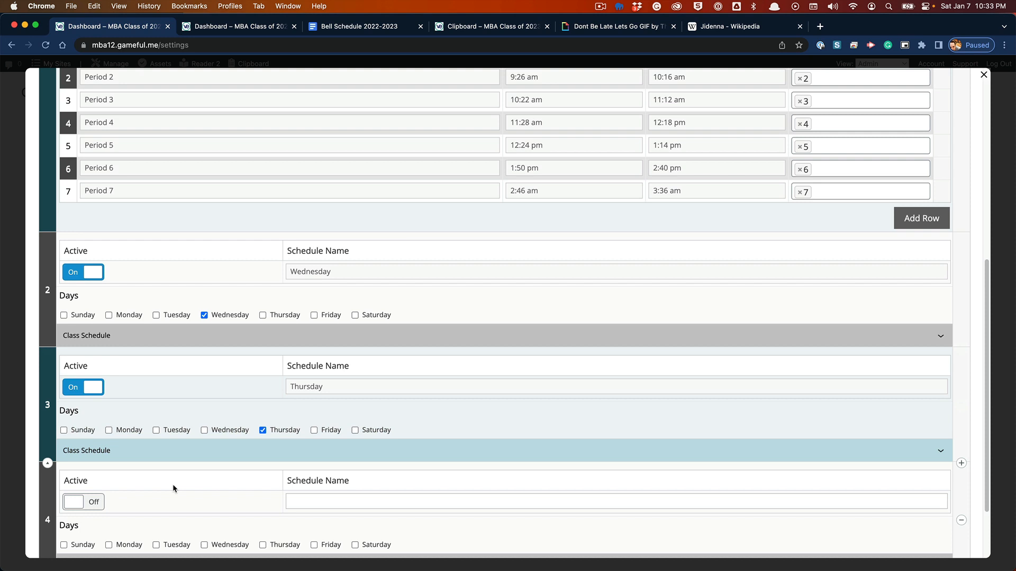
{"action": "left_click", "coordinate": [110, 546]}
{"action": "left_click", "coordinate": [93, 504]}
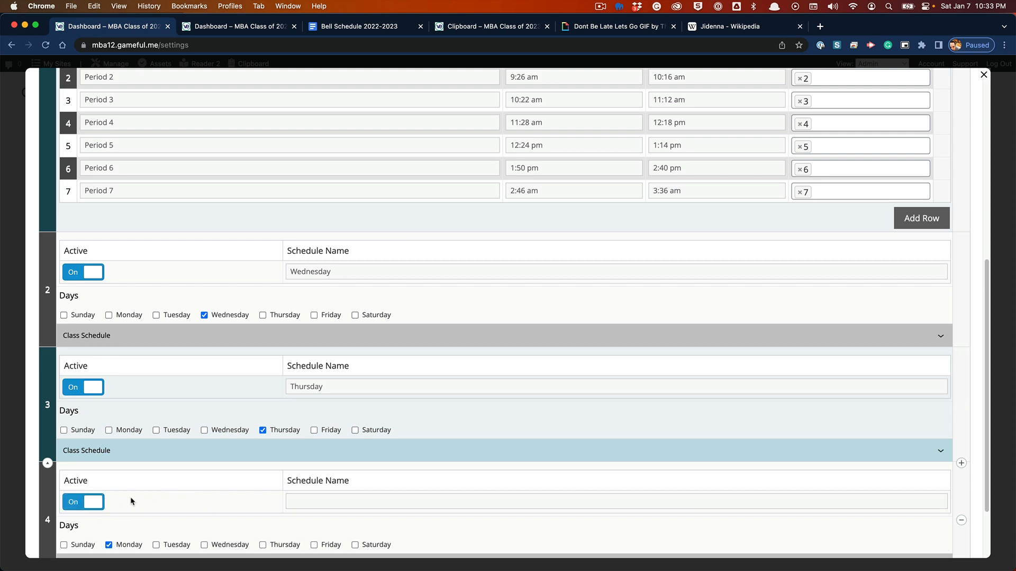
{"action": "left_click", "coordinate": [325, 501]}
{"action": "type", "text": "As"}
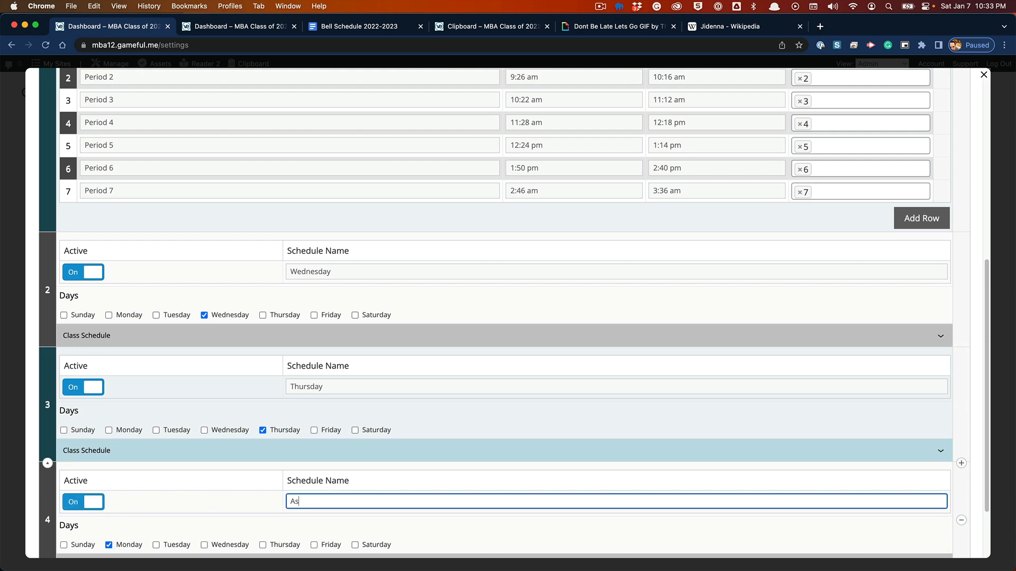
{"action": "type", "text": "semn"}
- Deactivate the REGULAR schedule and reactivate it
{"action": "scroll", "coordinate": [204, 323], "scroll_direction": "up", "scroll_amount": 3}
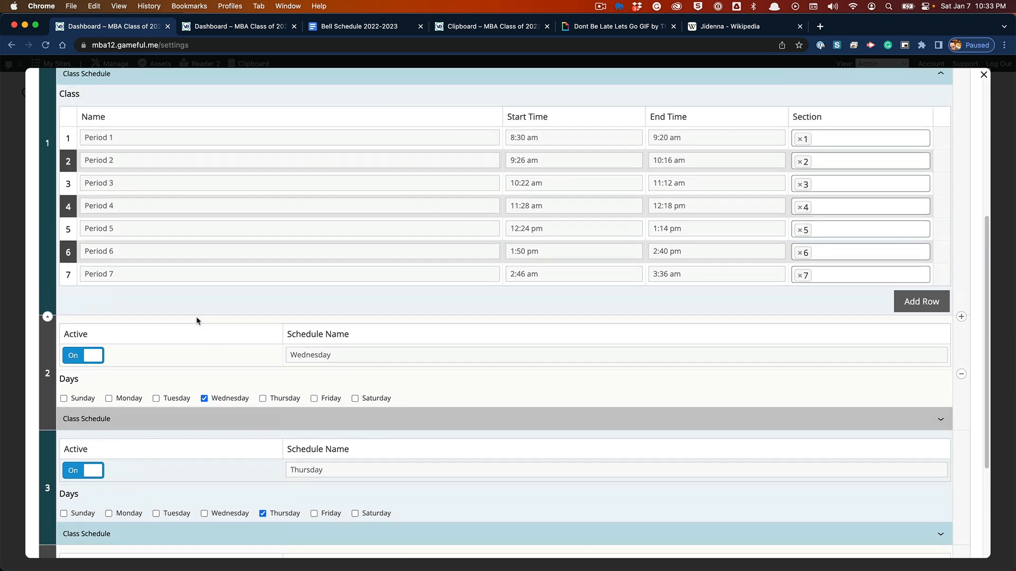
{"action": "scroll", "coordinate": [103, 161], "scroll_direction": "up", "scroll_amount": 3}
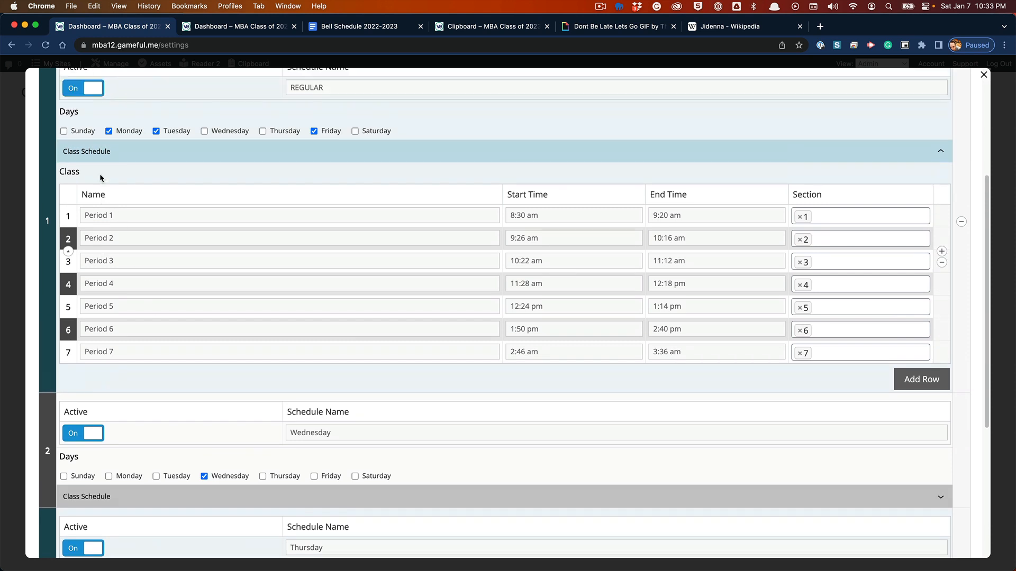
{"action": "left_click", "coordinate": [77, 89]}
{"action": "scroll", "coordinate": [241, 303], "scroll_direction": "up", "scroll_amount": 3}
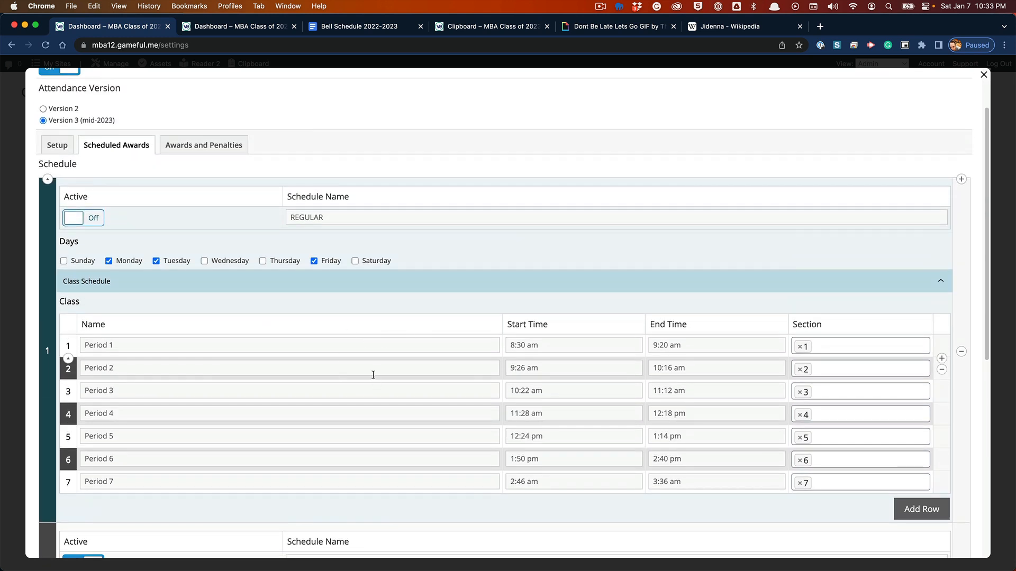
{"action": "left_click", "coordinate": [97, 221]}
- Deactivate the Assembly schedule
{"action": "scroll", "coordinate": [163, 362], "scroll_direction": "down", "scroll_amount": 3}
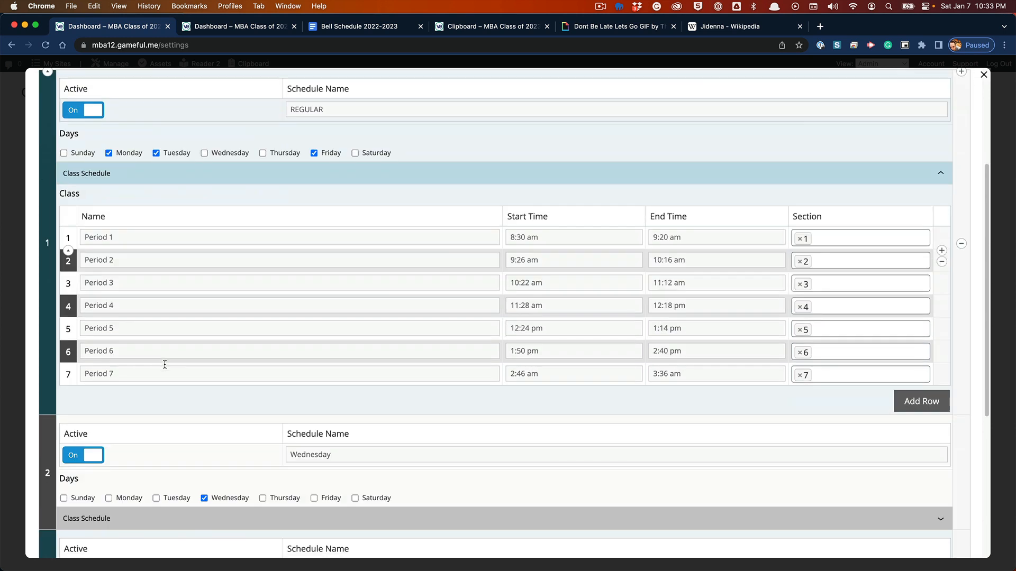
{"action": "scroll", "coordinate": [136, 490], "scroll_direction": "down", "scroll_amount": 6}
{"action": "left_click", "coordinate": [80, 417]}
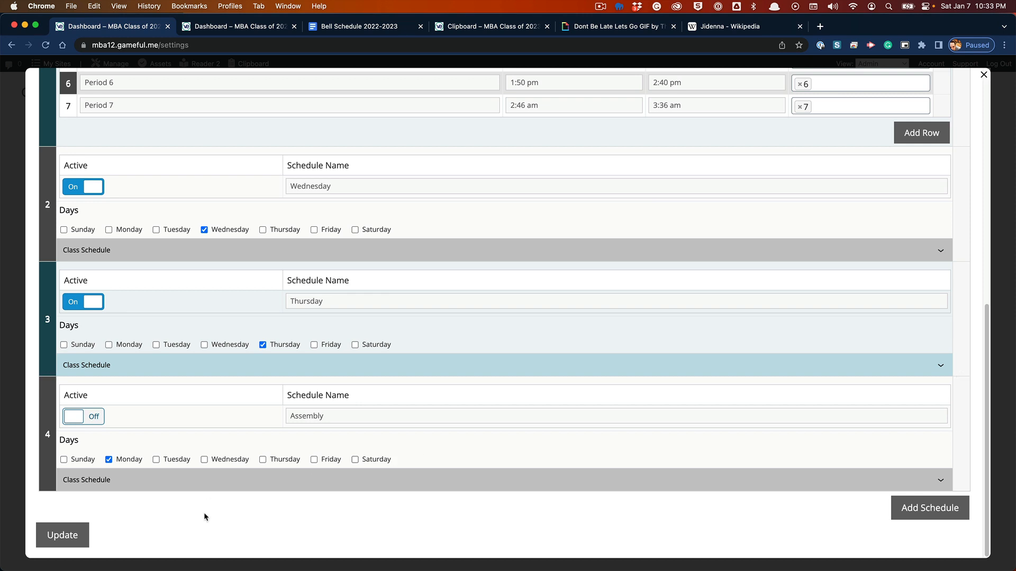
- Add a fourth entry to the attendance awards and penalties and adjust the Late award's end time
{"action": "scroll", "coordinate": [295, 471], "scroll_direction": "up", "scroll_amount": 10}
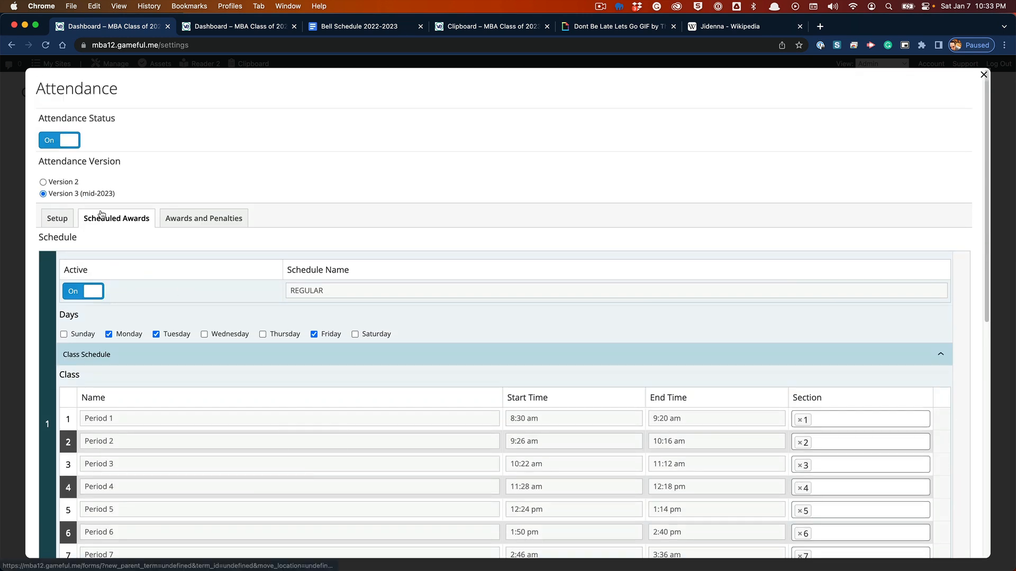
{"action": "left_click", "coordinate": [203, 222]}
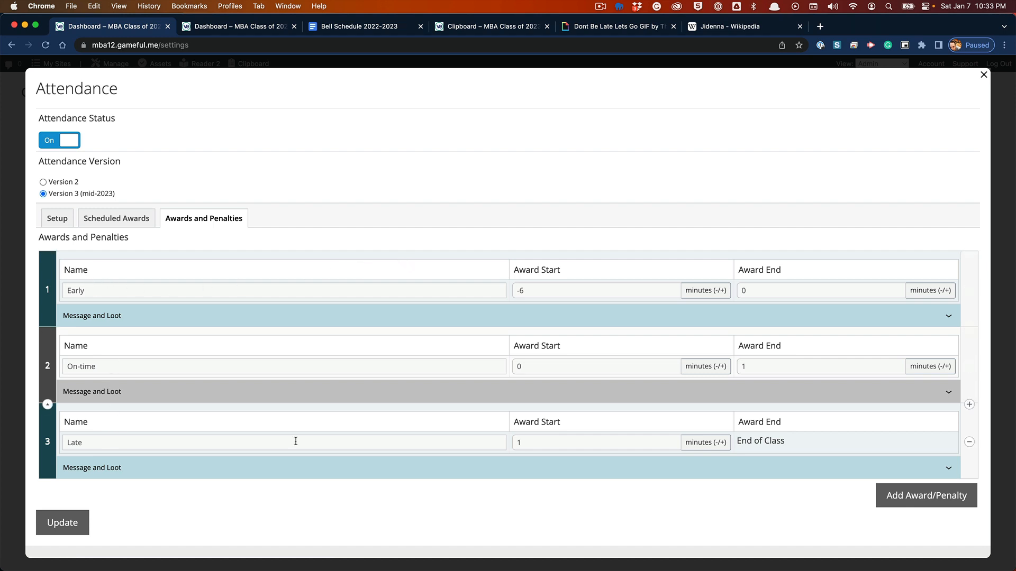
{"action": "left_click", "coordinate": [916, 507]}
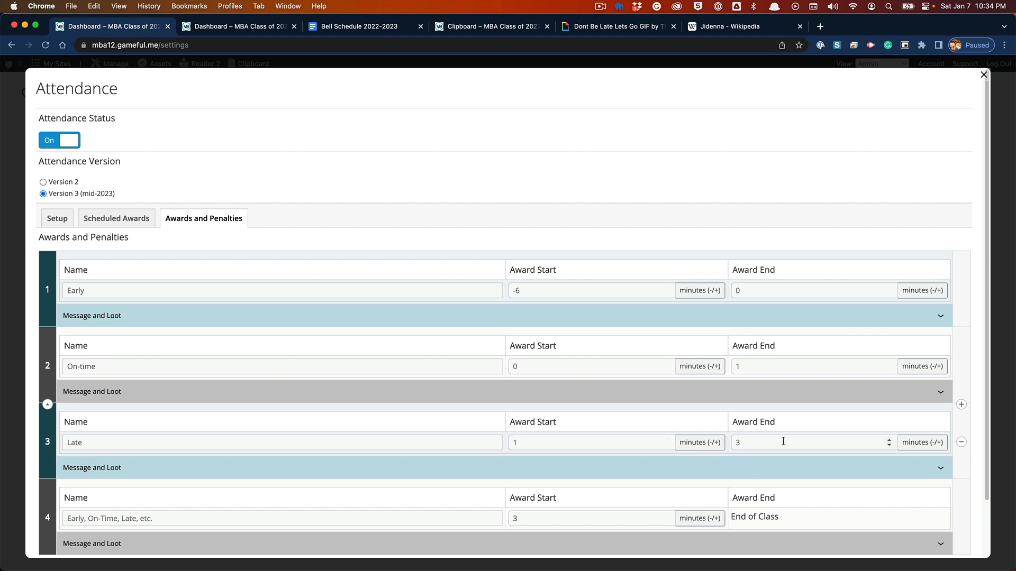
{"action": "scroll", "coordinate": [703, 446], "scroll_direction": "down", "scroll_amount": 1}
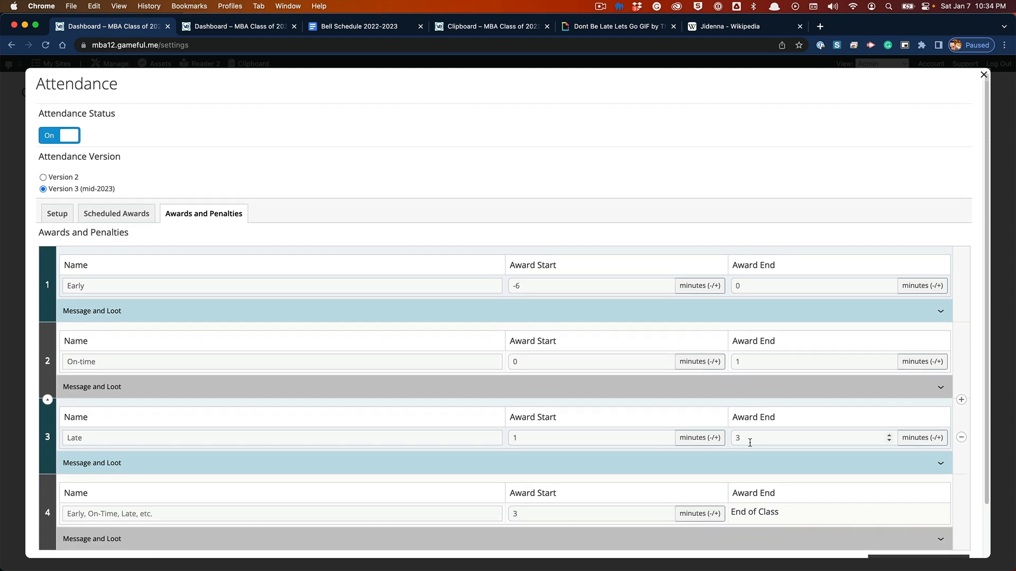
{"action": "scroll", "coordinate": [750, 442], "scroll_direction": "down", "scroll_amount": 4}
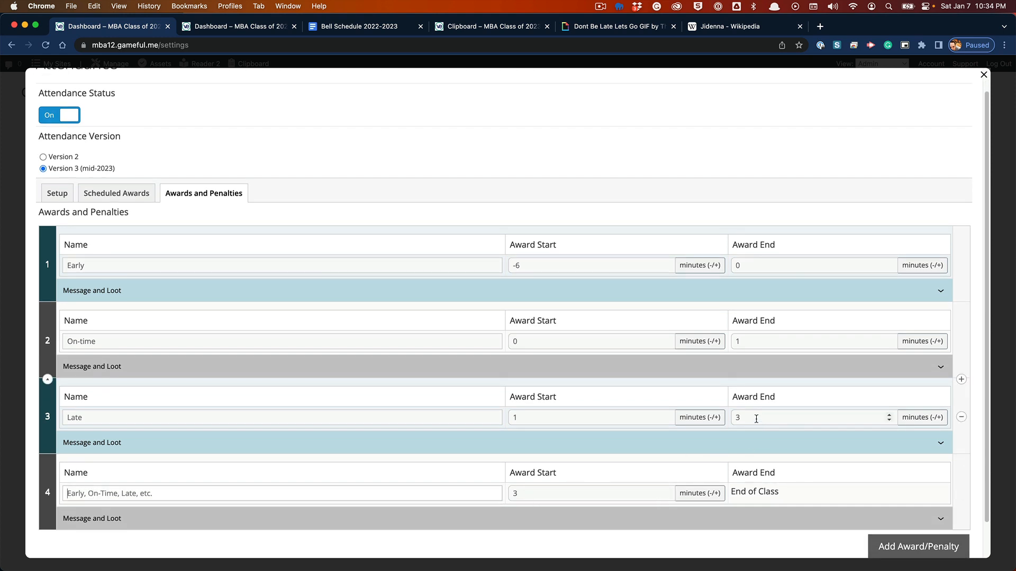
{"action": "left_click", "coordinate": [889, 415]}
- Expand the Early award's message and loot settings and examine its message editor, award toggle, loot values and inventory badge options
{"action": "left_click", "coordinate": [268, 293]}
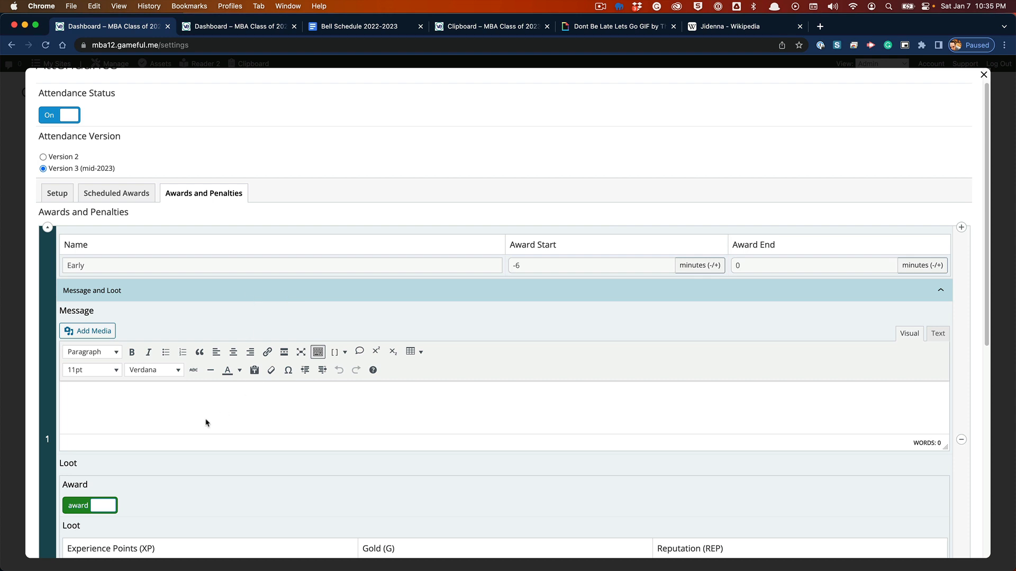
{"action": "scroll", "coordinate": [195, 431], "scroll_direction": "down", "scroll_amount": 2}
{"action": "scroll", "coordinate": [196, 433], "scroll_direction": "down", "scroll_amount": 2}
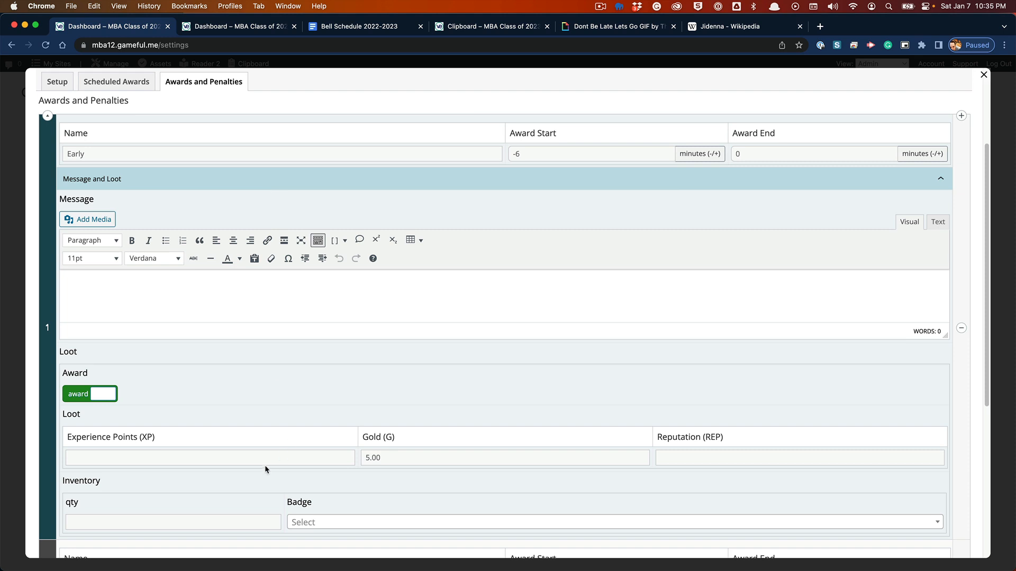
{"action": "scroll", "coordinate": [318, 447], "scroll_direction": "down", "scroll_amount": 1}
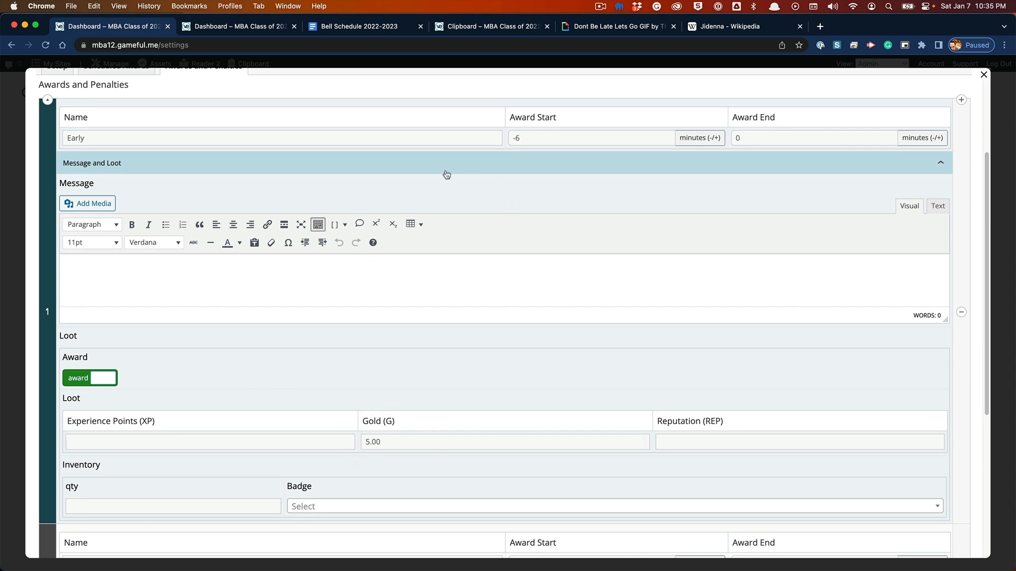
{"action": "scroll", "coordinate": [418, 388], "scroll_direction": "down", "scroll_amount": 1}
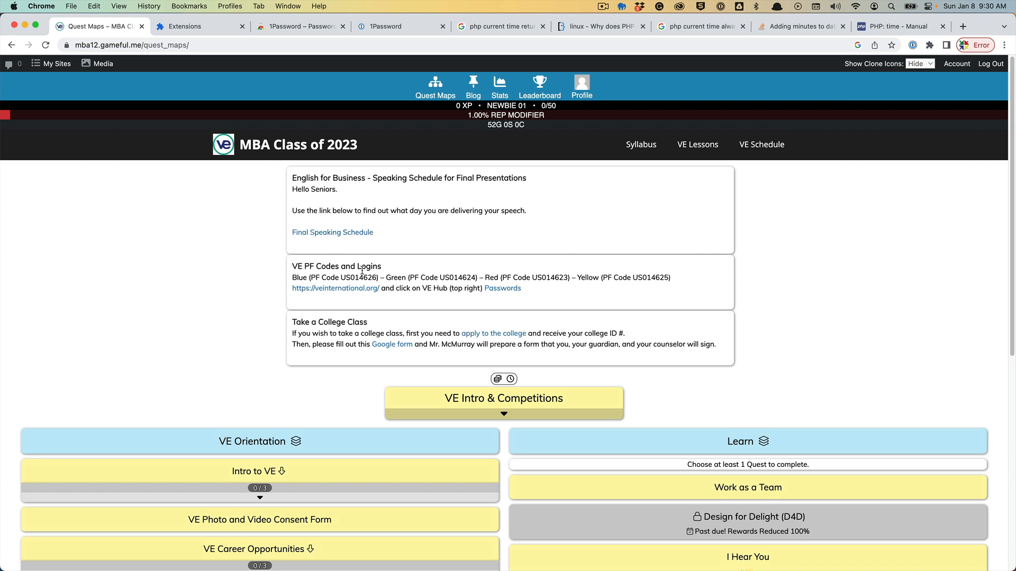
- Reload the student's quest map page to trigger an attendance check-in, and refresh the Clipboard's attendance table for section 8
{"action": "key", "text": "super+r"}
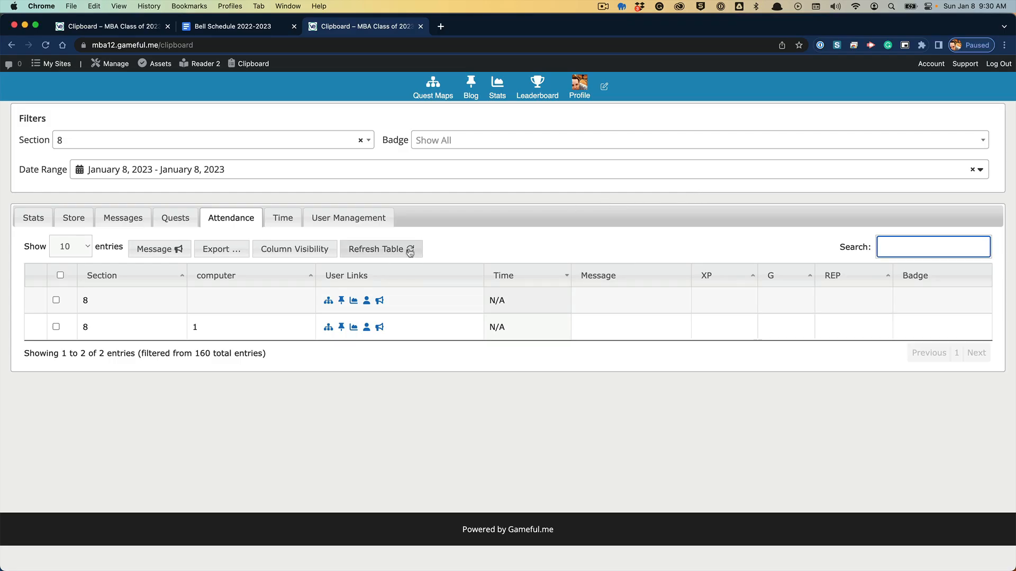
{"action": "left_click", "coordinate": [420, 249]}
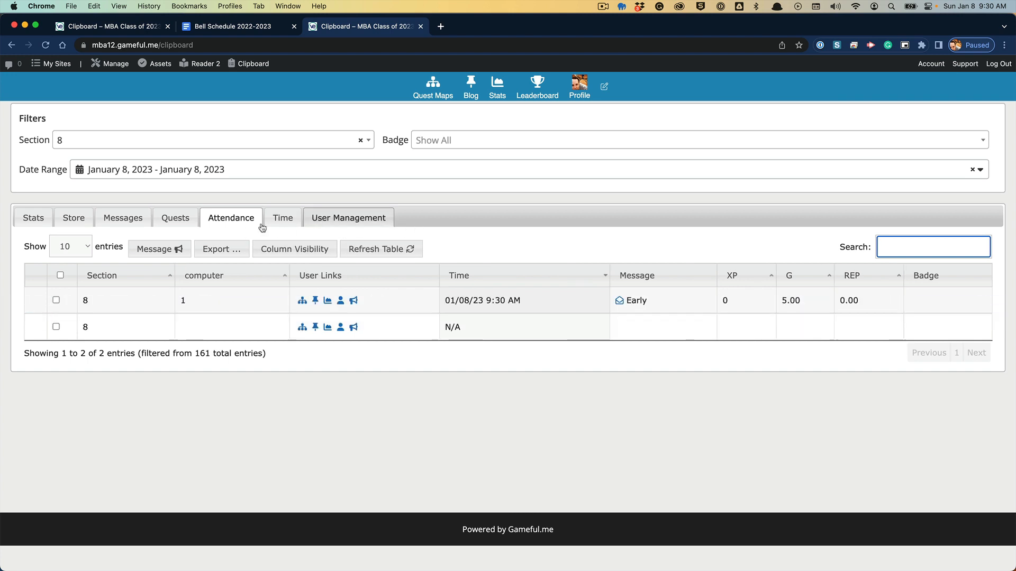
- Examine which columns can be shown or hidden in the Clipboard's attendance table, leaving the selection as it is
{"action": "left_click", "coordinate": [220, 220]}
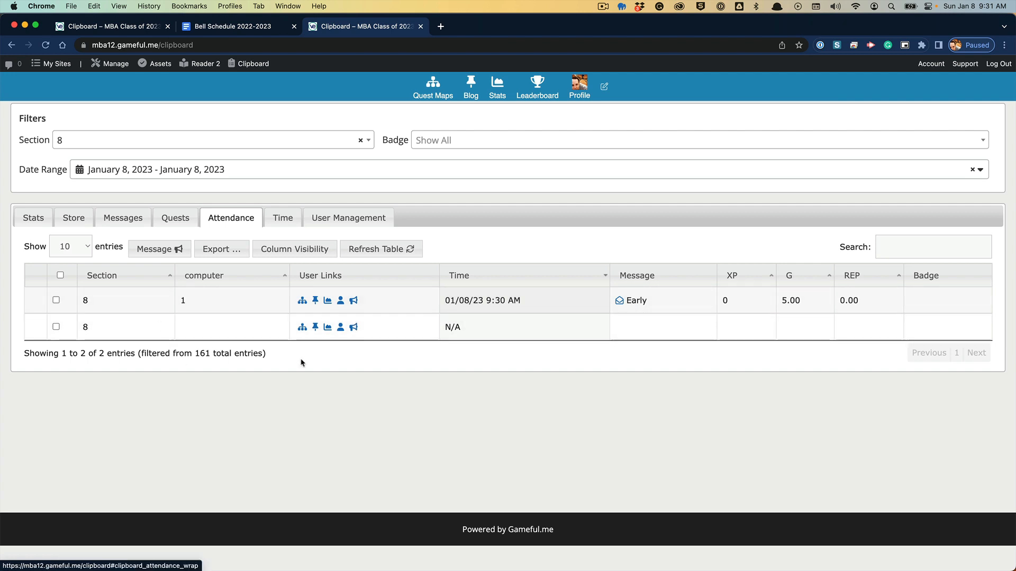
{"action": "left_click", "coordinate": [289, 253]}
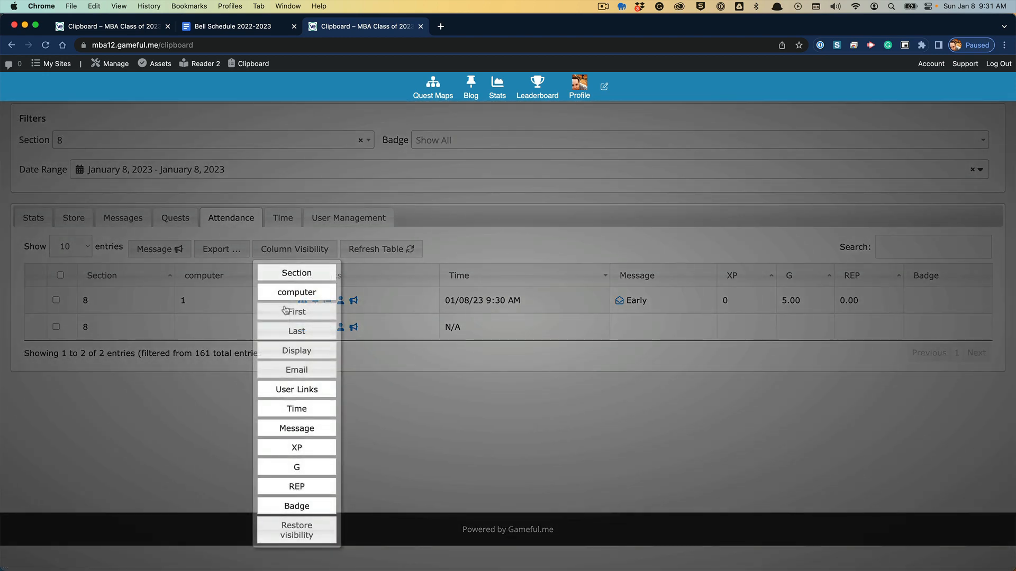
{"action": "left_click", "coordinate": [184, 430]}
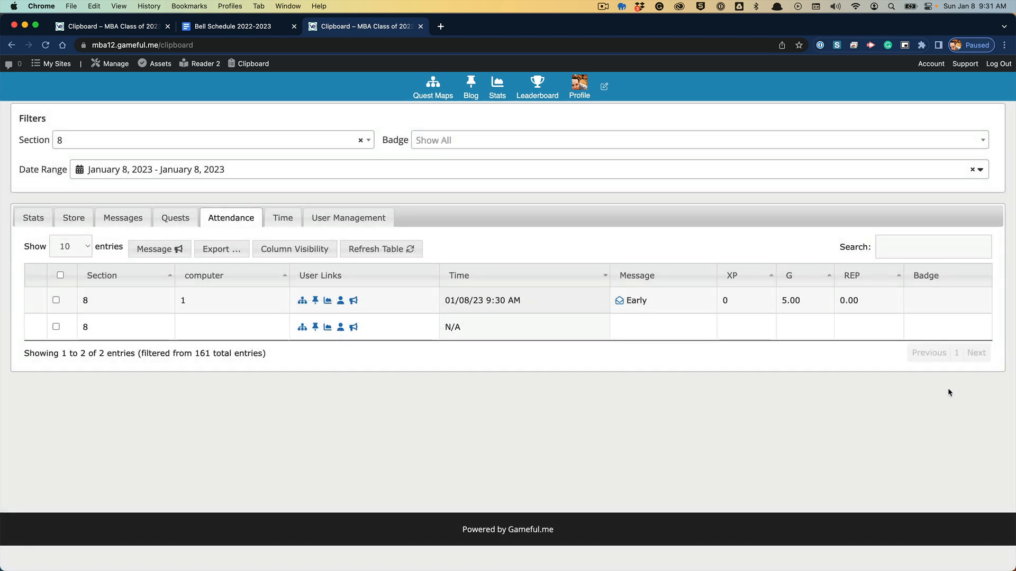